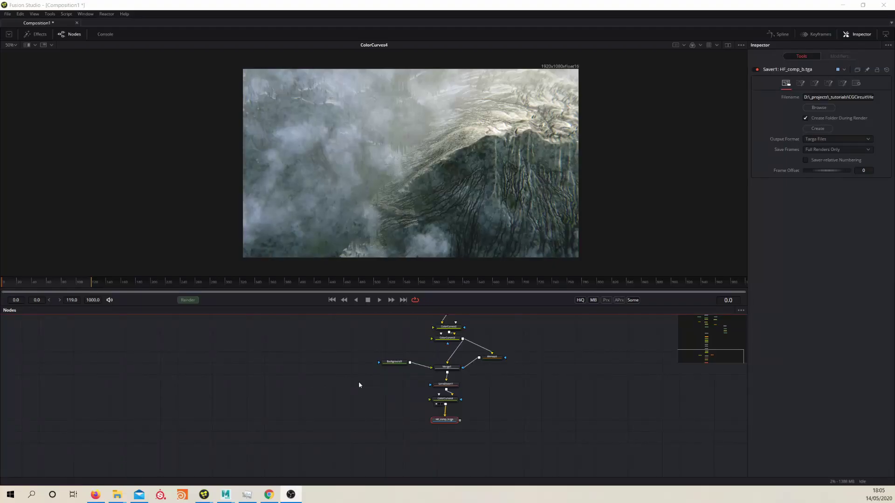
Step: Pan the node graph and bring up the File menu commands
drag(383, 346, 344, 374)
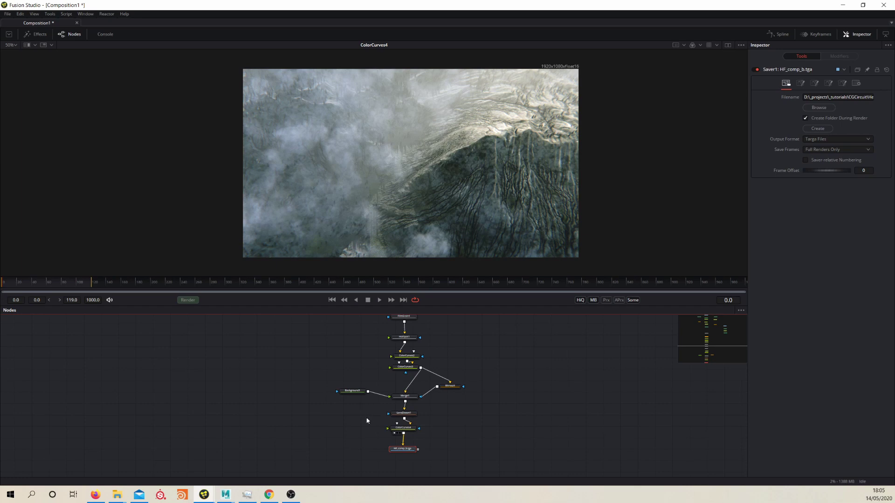
drag(366, 420, 331, 400)
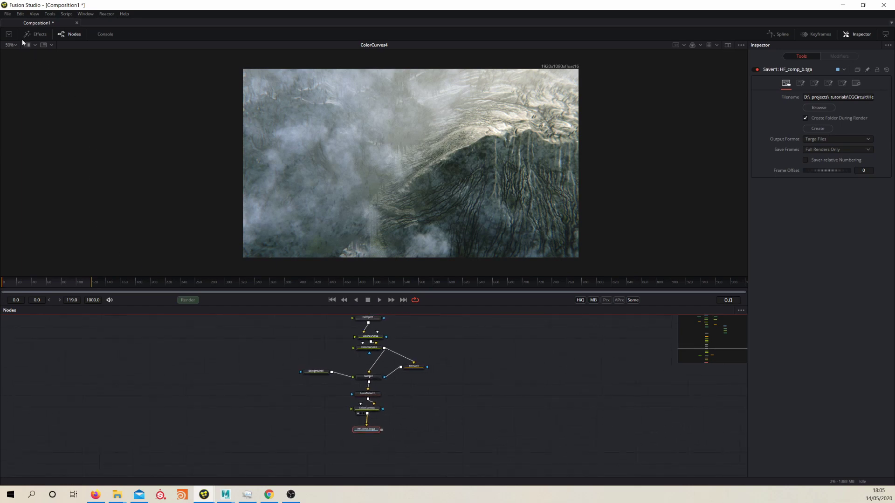
click(8, 14)
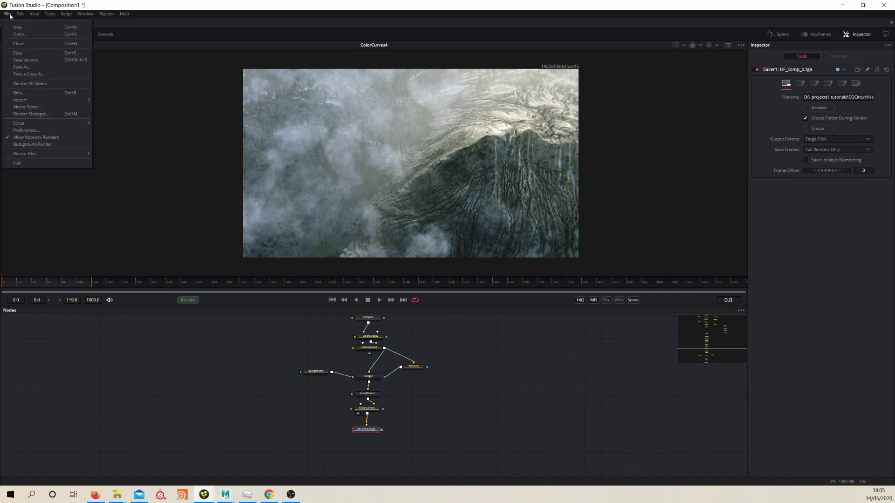
Step: Start a new composition and add a Loader reading the HF_comp_####.tga sequence, frames 0–119
click(16, 30)
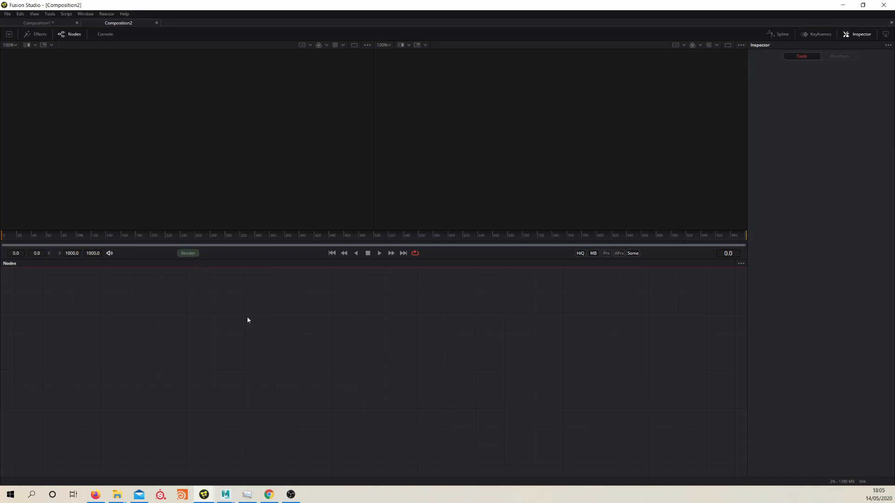
key(shift+space)
text(load)
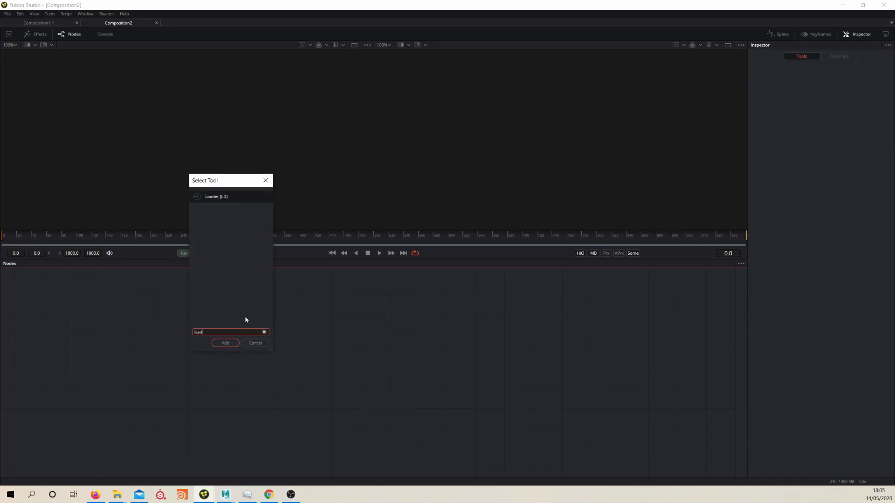
key(Return)
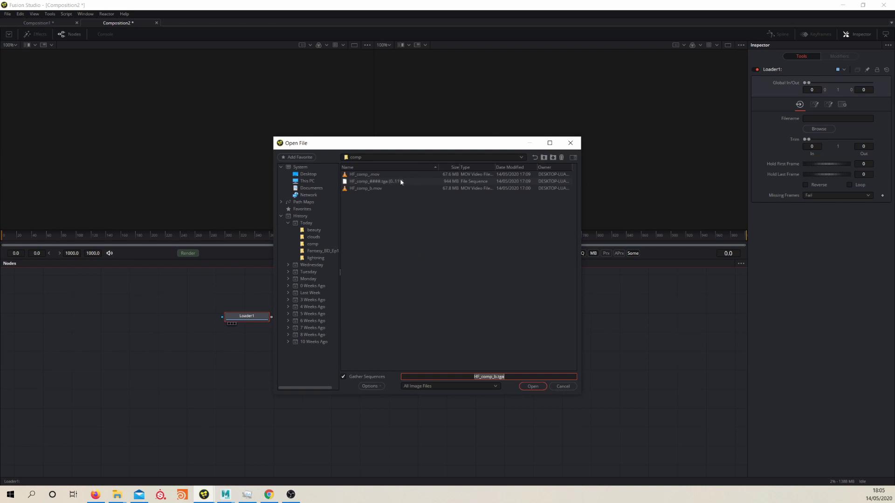
click(400, 182)
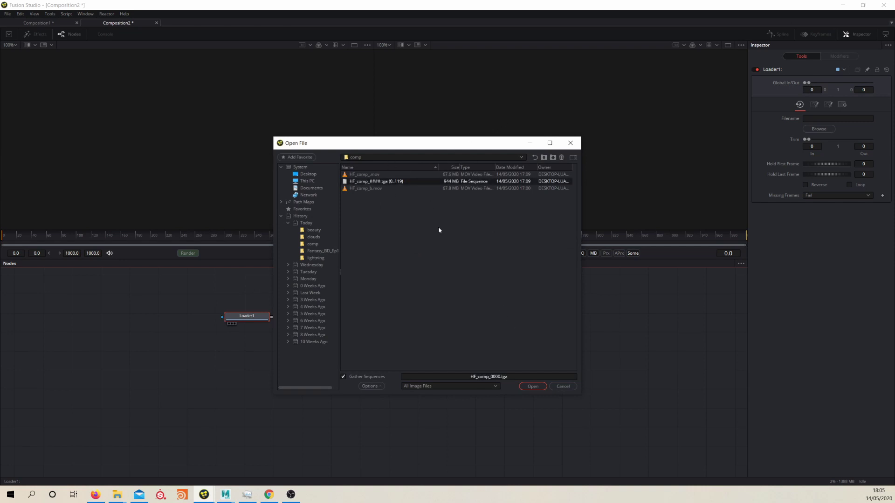
click(532, 387)
Step: Show the Loader's 1920x1080 HF_comp frames in one full-width viewer, zoomed out, viewing the blue channel
drag(260, 319, 277, 323)
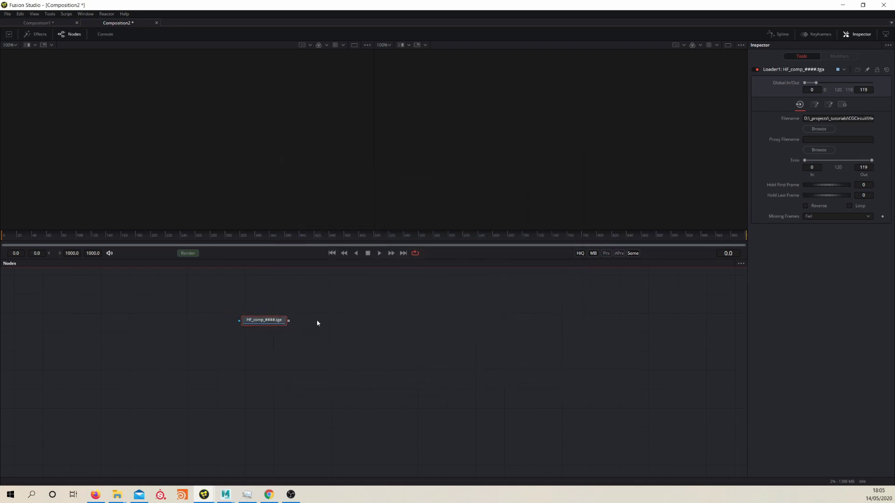
click(354, 45)
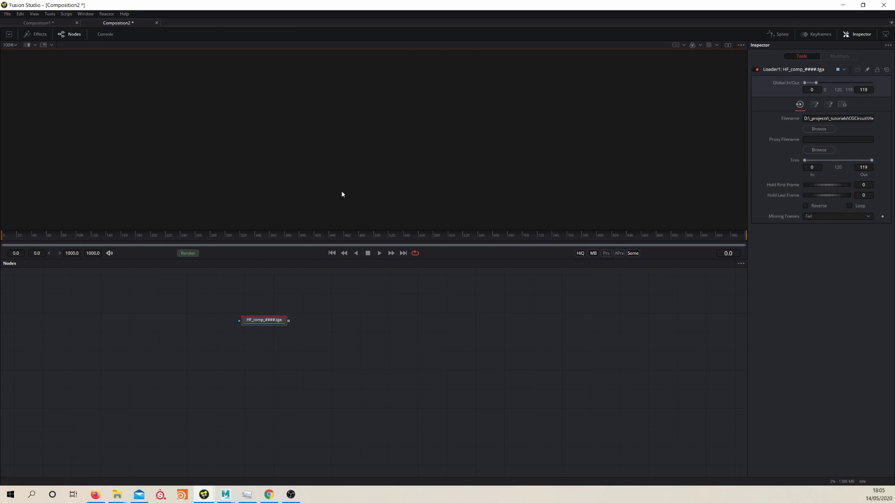
drag(267, 323, 343, 156)
scroll(446, 152, down, 2)
scroll(445, 152, down, 1)
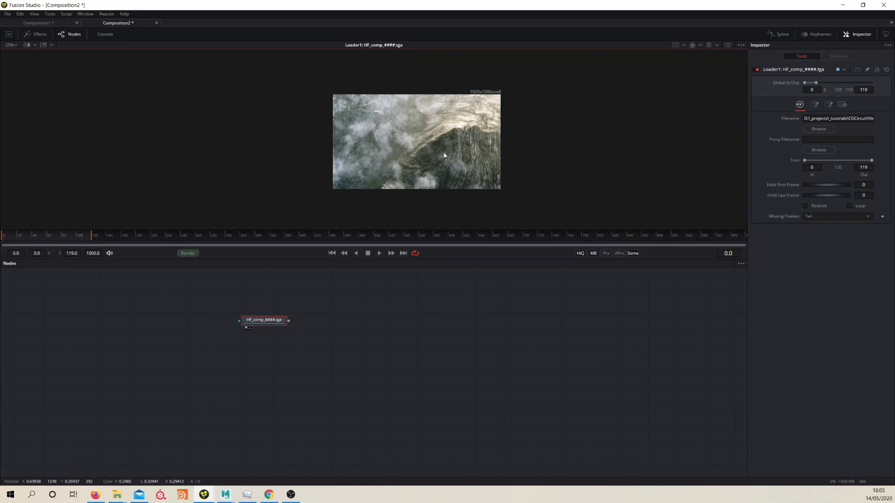
drag(415, 164, 405, 175)
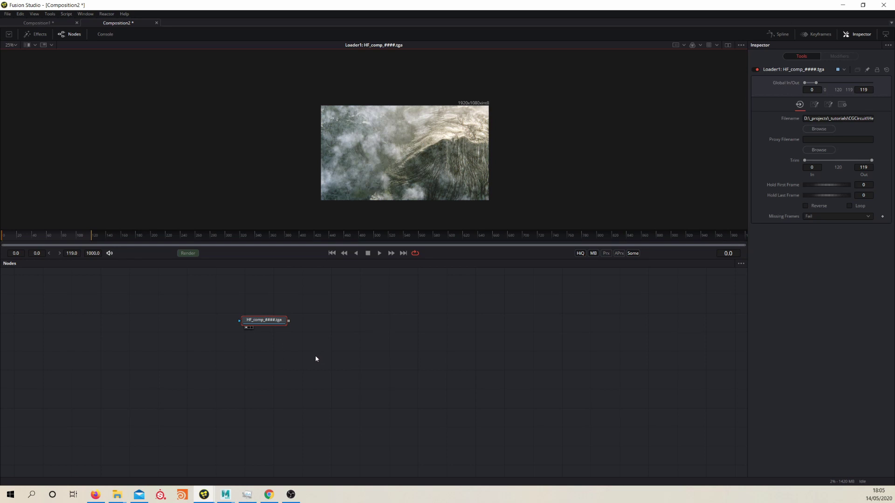
key(b)
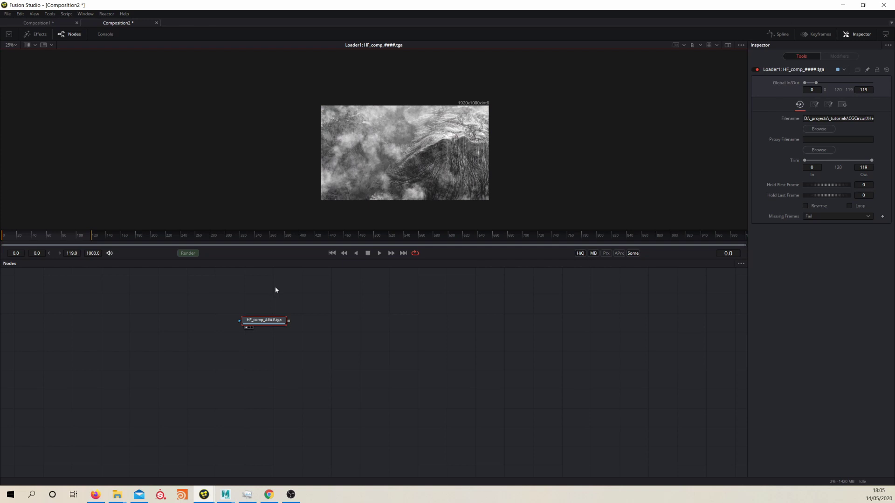
Step: Return the viewer to full colour and add a Saver node after the Loader
key(c)
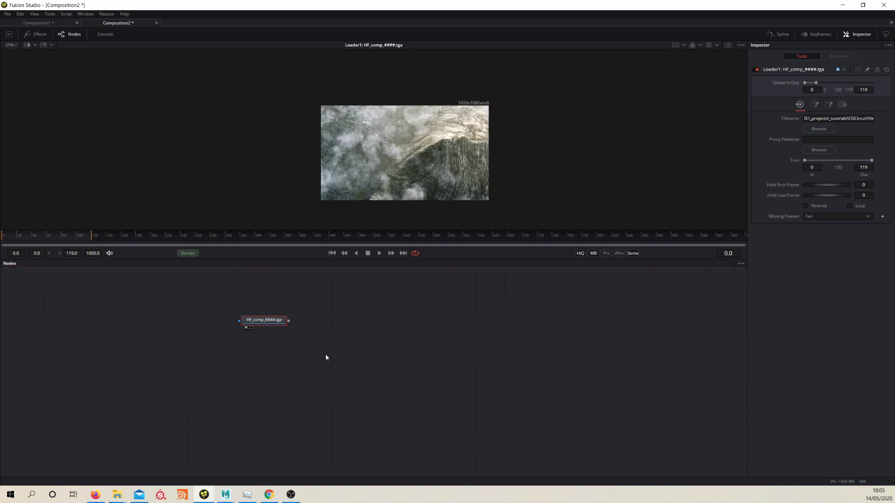
key(shift+space)
text(saver)
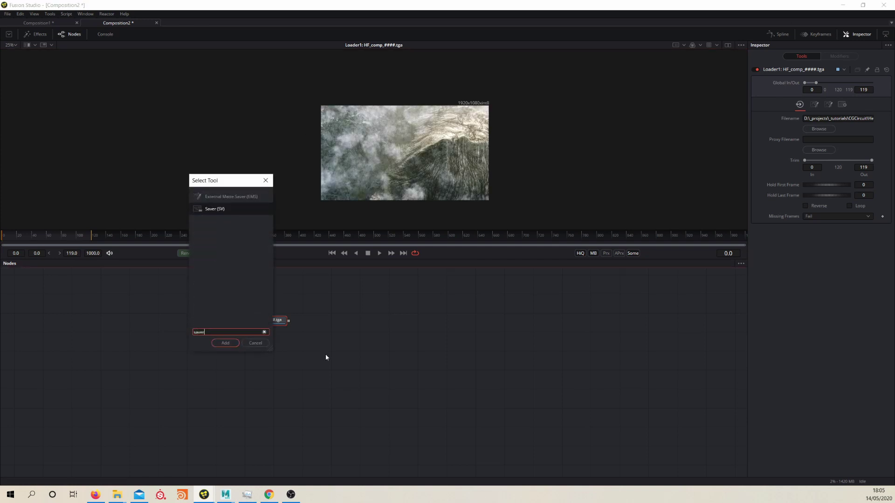
key(Return)
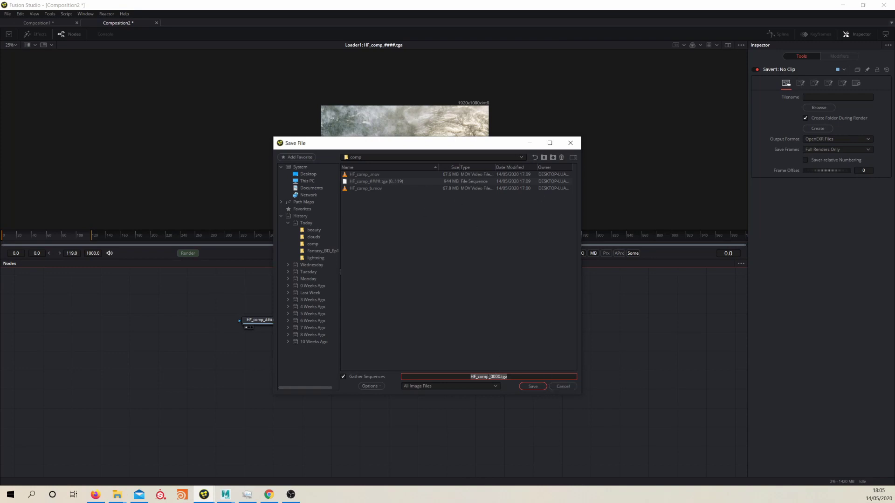
Step: Name the Saver output HF_comp_c.mov and place the node below the Loader
click(490, 377)
drag(490, 377, 545, 380)
key(BackSpace)
text(c.mov)
key(Return)
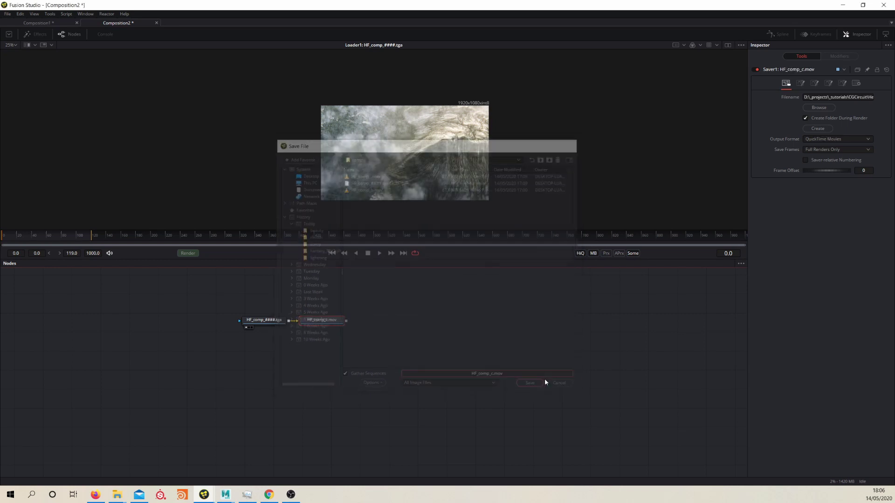
drag(336, 321, 340, 349)
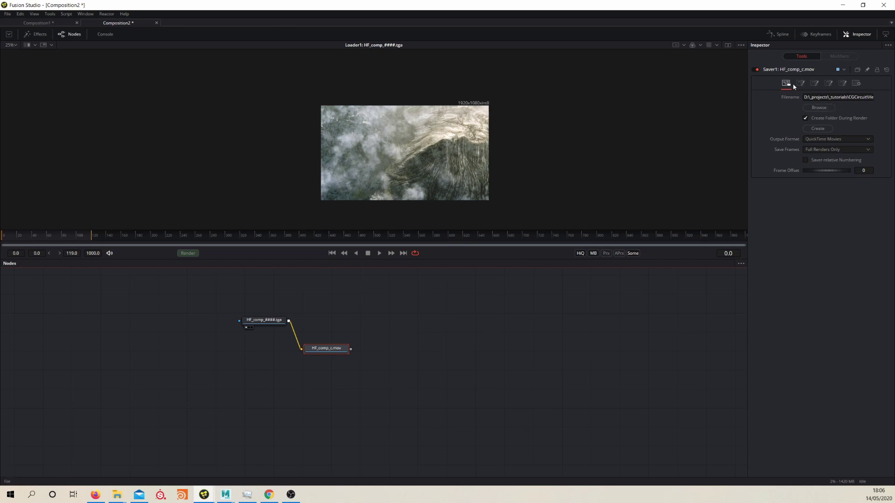
Step: Set the Saver's Format compression to Apple ProRes 422
click(843, 83)
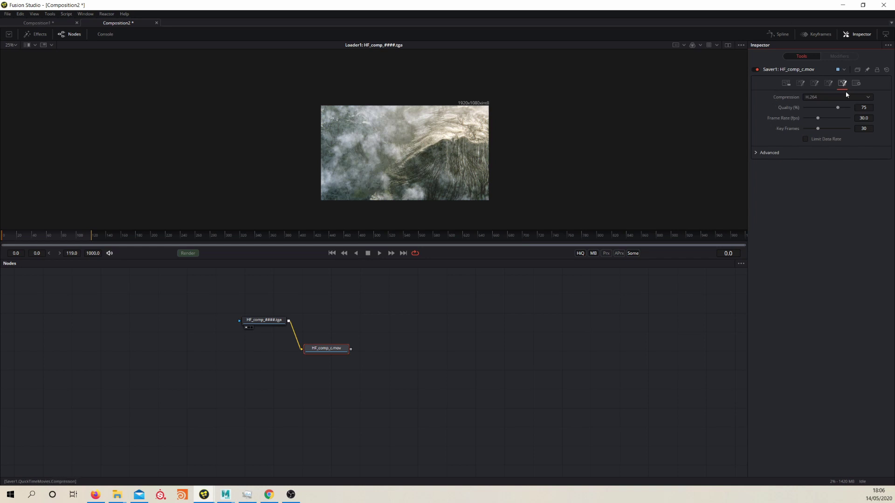
click(816, 97)
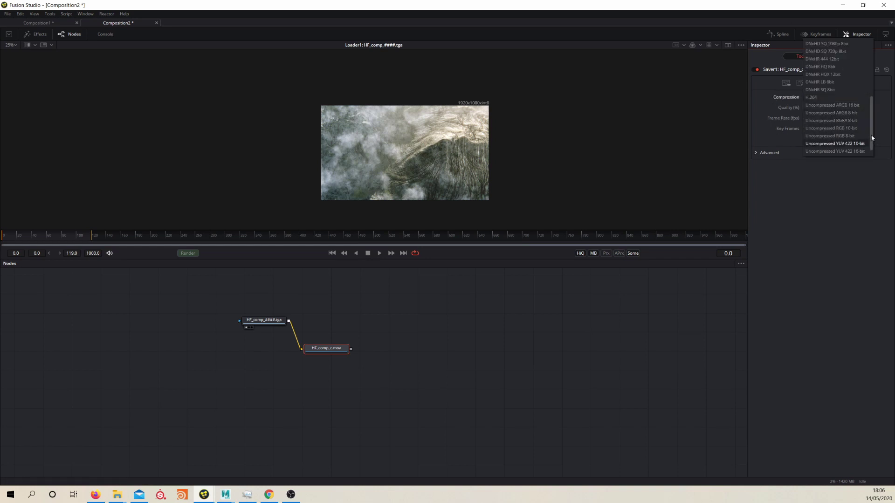
drag(873, 137, 873, 59)
scroll(870, 115, down, 3)
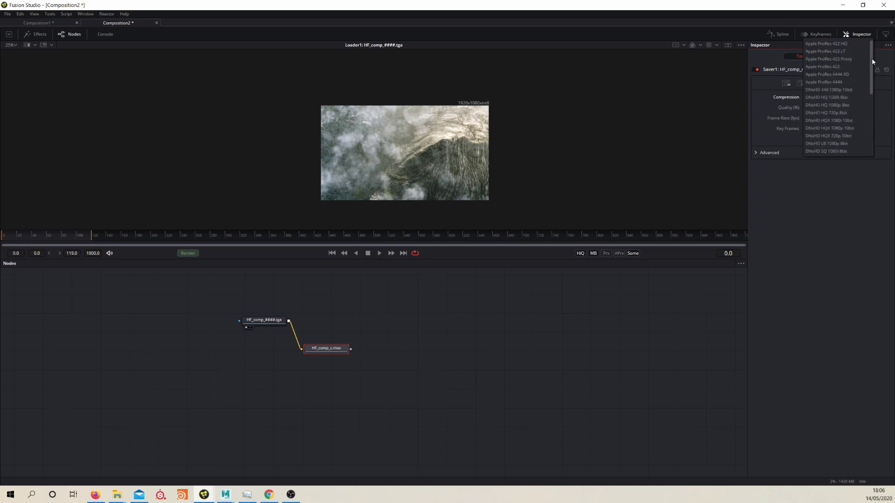
click(833, 69)
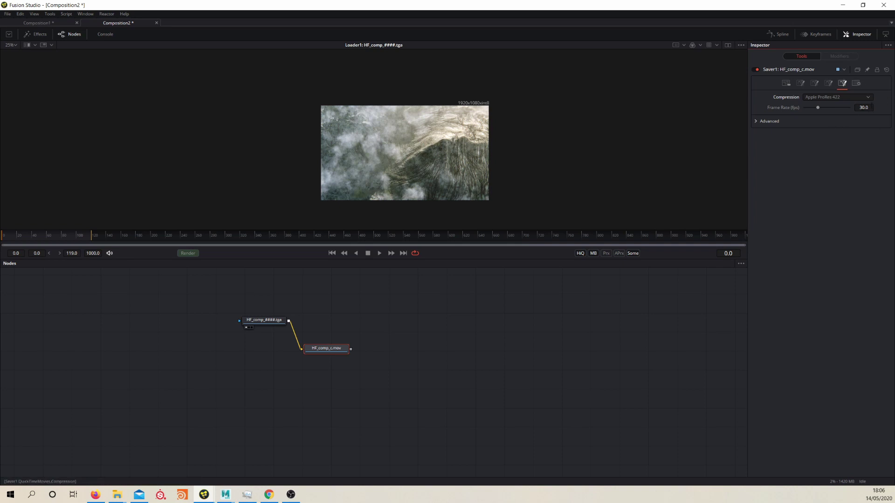
Step: Change the Saver's frame rate from 30 to 24 fps
drag(818, 107, 817, 107)
click(864, 108)
key(BackSpace)
key(BackSpace)
key(BackSpace)
key(BackSpace)
key(Return)
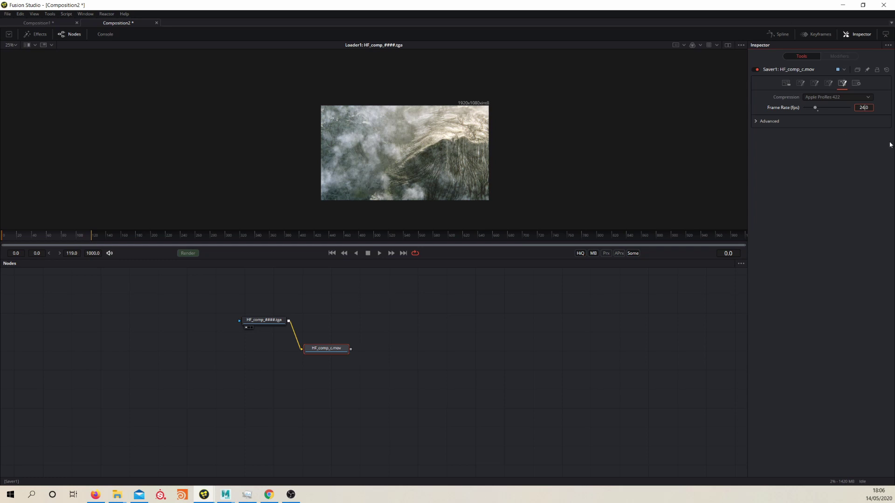
click(794, 148)
Step: Check the compression codec list, leaving Apple ProRes 422 unchanged
click(829, 98)
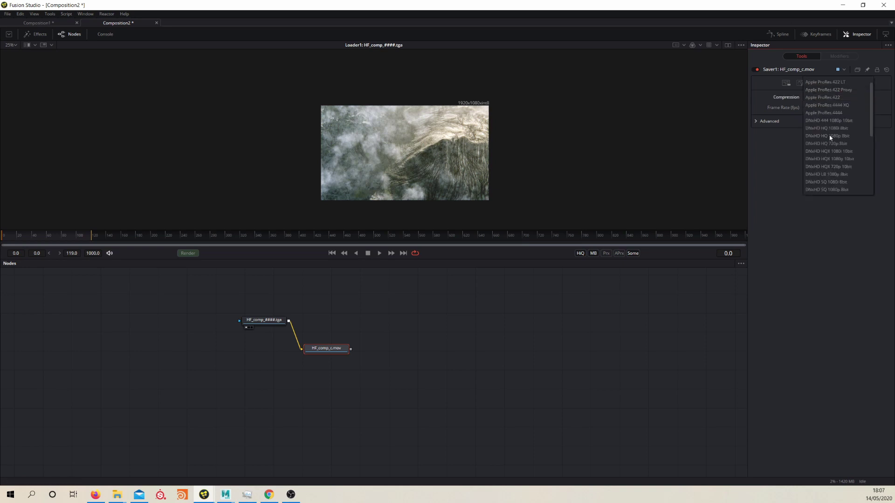
scroll(823, 128, down, 5)
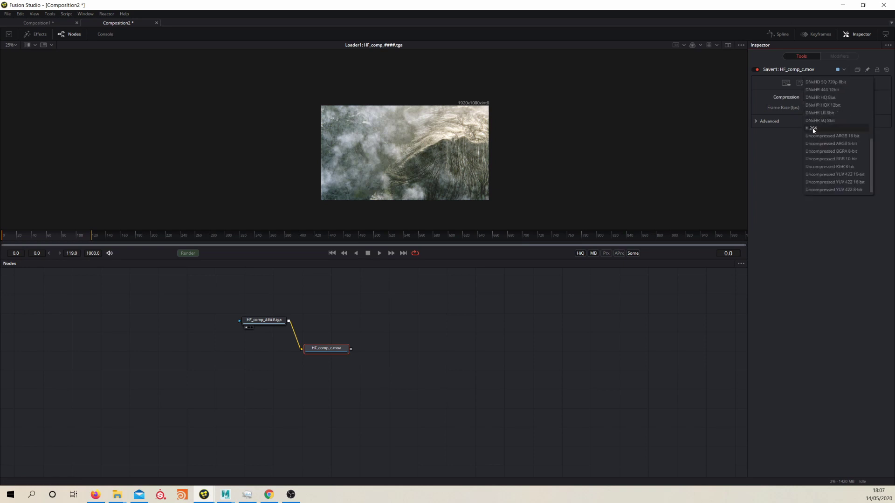
click(748, 175)
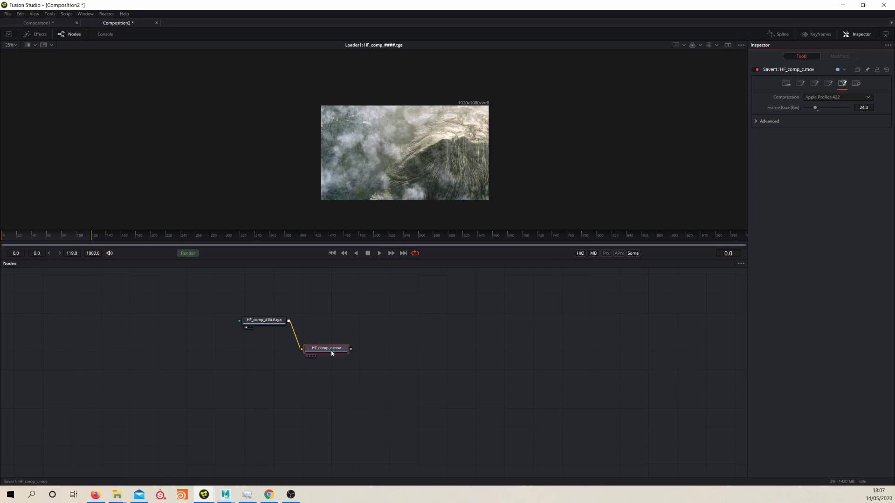
Step: Render all 120 frames (0–119) to HF_comp_c.mov and dismiss the completion notice
drag(332, 353, 321, 366)
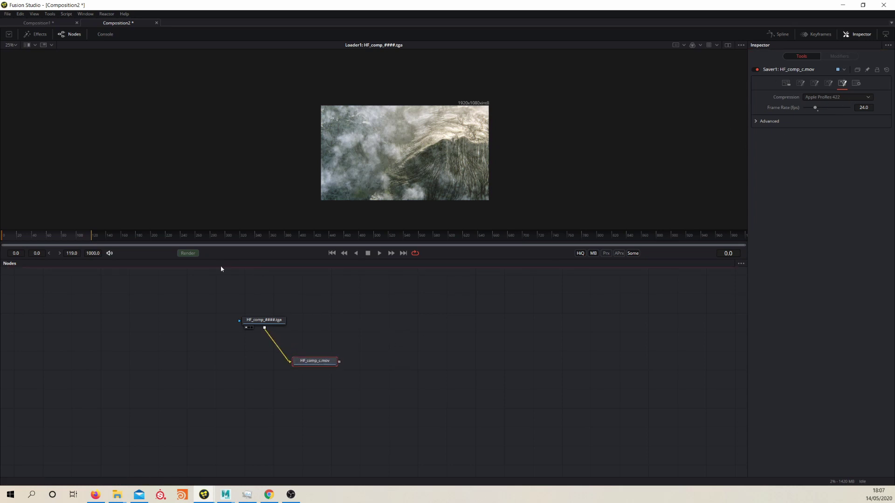
click(188, 254)
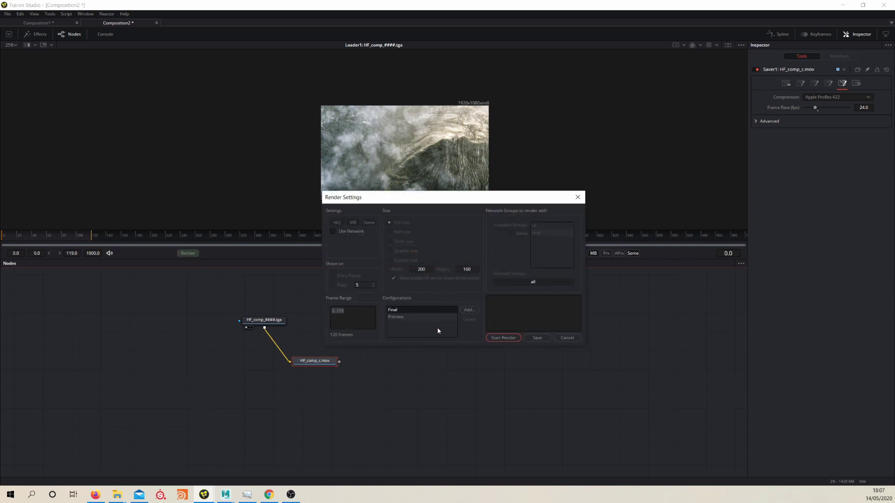
click(504, 338)
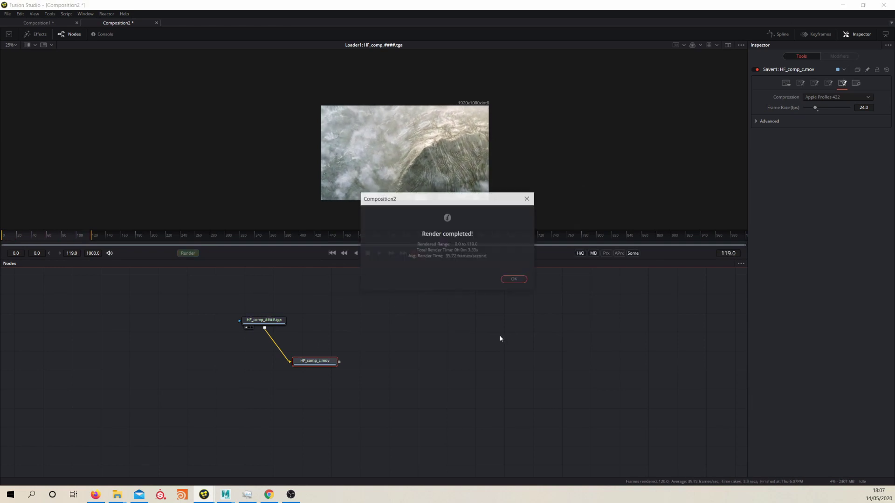
click(513, 279)
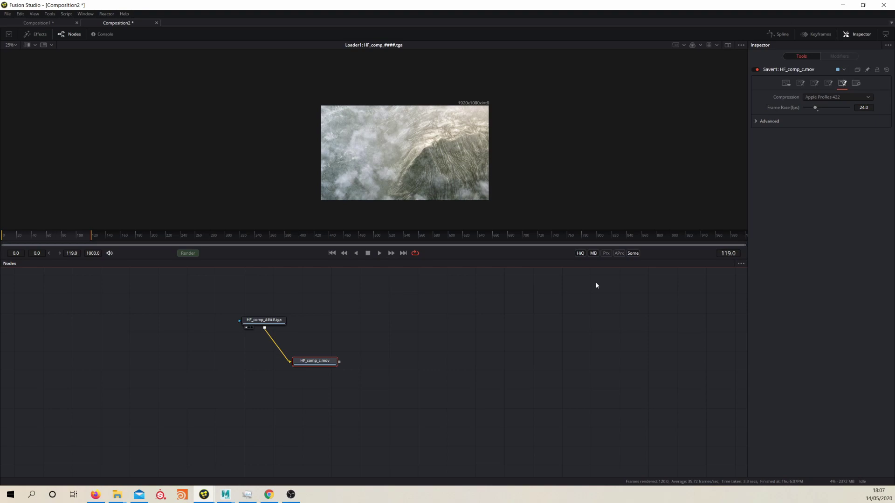
Step: Go to File Explorer on the taskbar to find the rendered HF_comp_c.mov
mouse_move(117, 494)
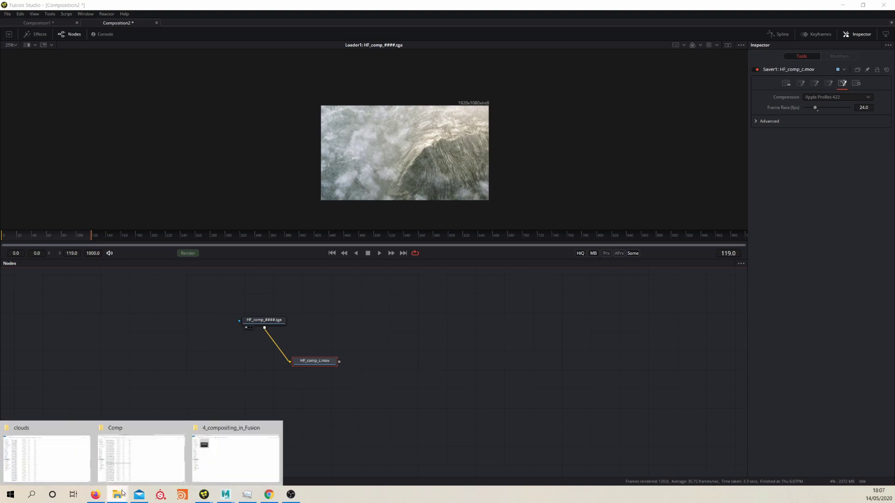